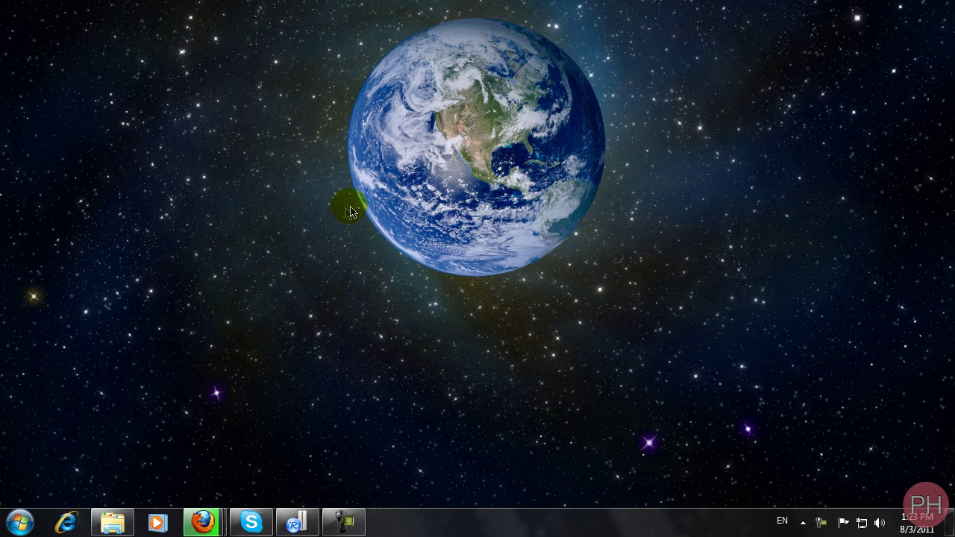
# Launch the Registry Editor with regedit and collapse HKEY_CLASSES_ROOT to get back to the root keys
pyautogui.click(23, 521)
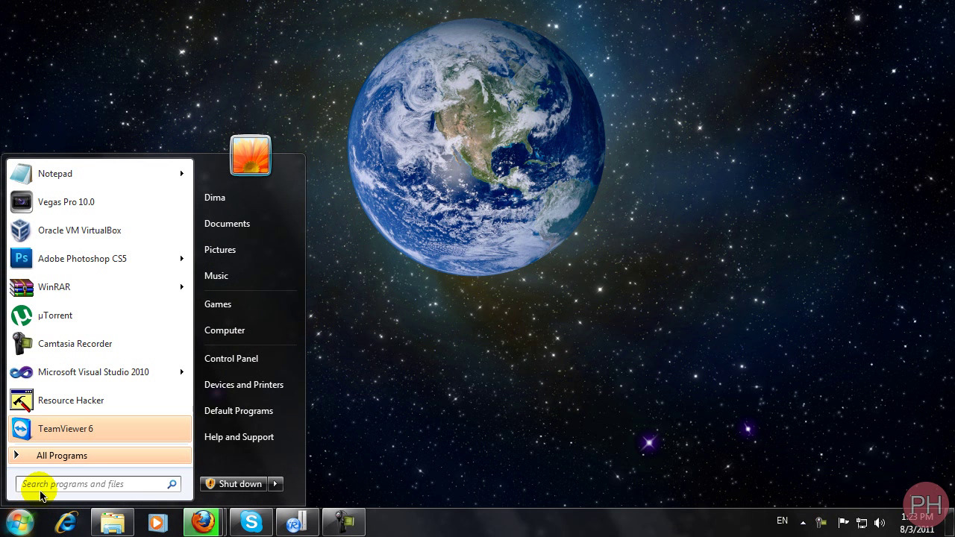
pyautogui.write('regedit')
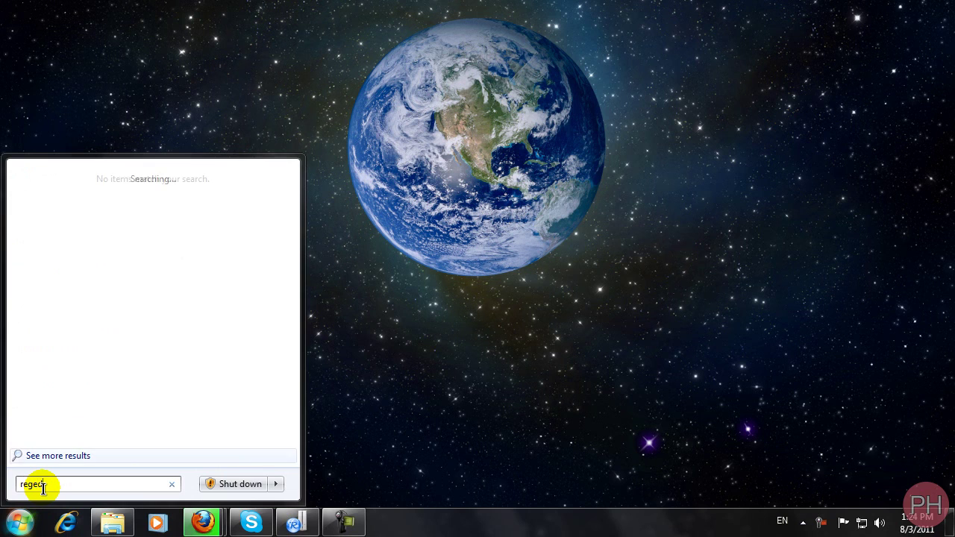
pyautogui.press('Return')
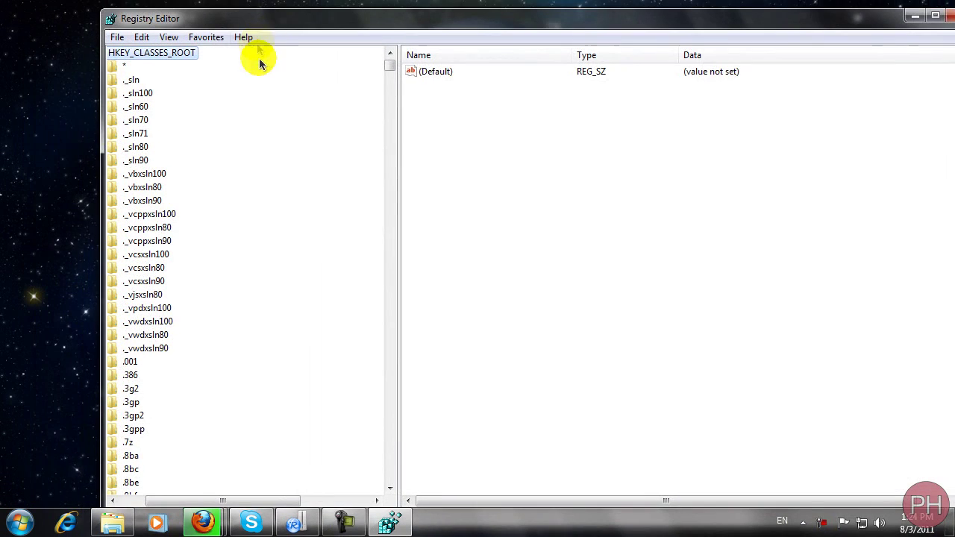
pyautogui.moveTo(224, 500); pyautogui.dragTo(168, 489)
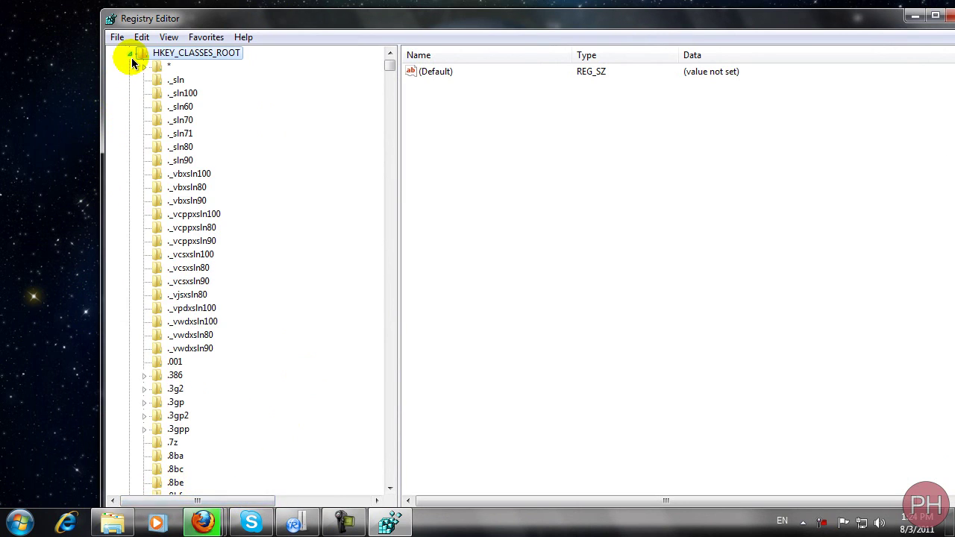
pyautogui.click(131, 55)
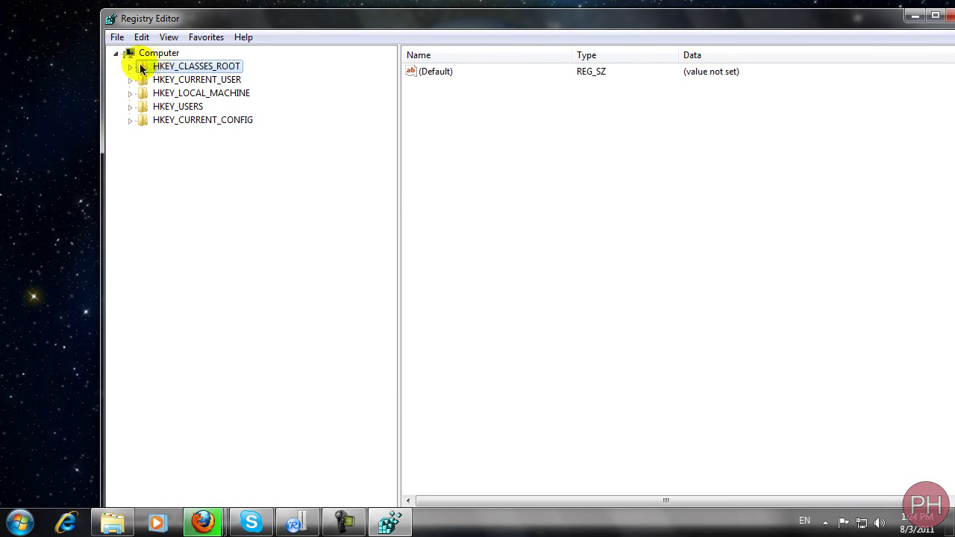
# Expand HKEY_CLASSES_ROOT and find and expand its Directory key
pyautogui.click(131, 67)
pyautogui.moveTo(186, 30); pyautogui.dragTo(191, 14)
pyautogui.moveTo(394, 51); pyautogui.dragTo(393, 183)
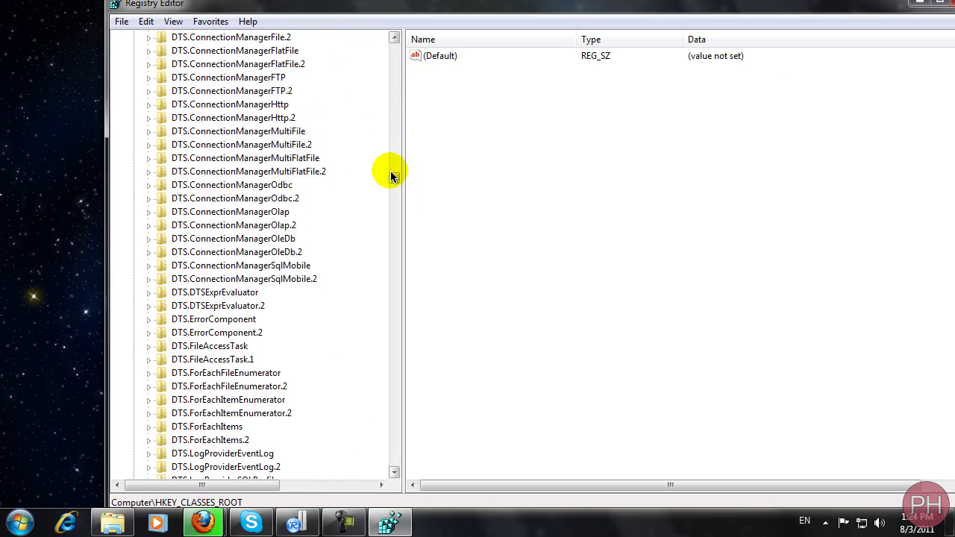
pyautogui.scroll(-6, 277, 188)
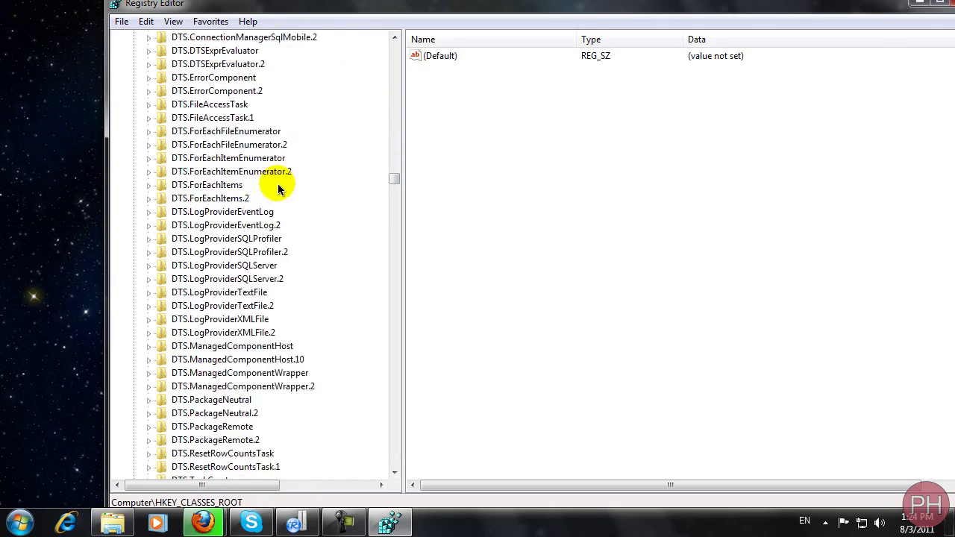
pyautogui.scroll(-20, 278, 185)
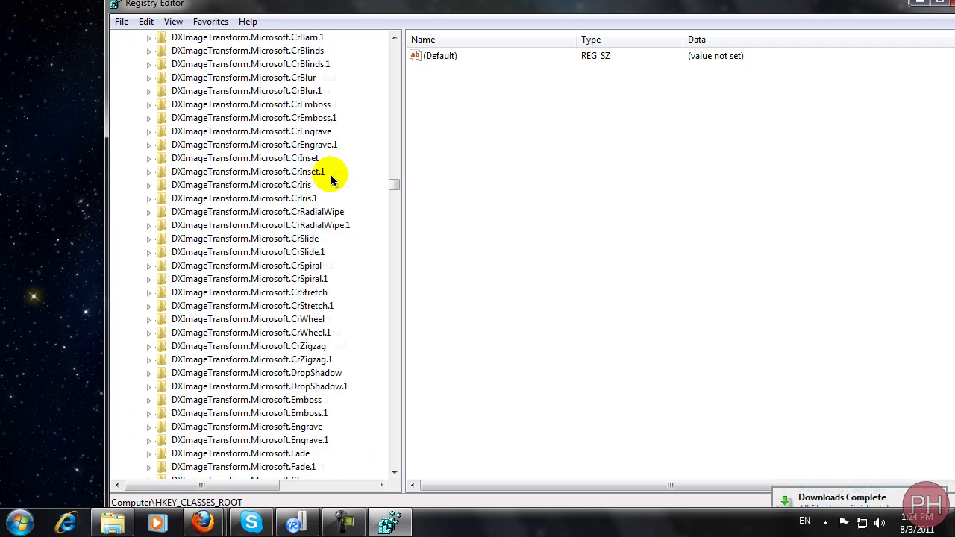
pyautogui.scroll(-10, 332, 180)
pyautogui.moveTo(391, 179); pyautogui.dragTo(391, 173)
pyautogui.scroll(7, 224, 161)
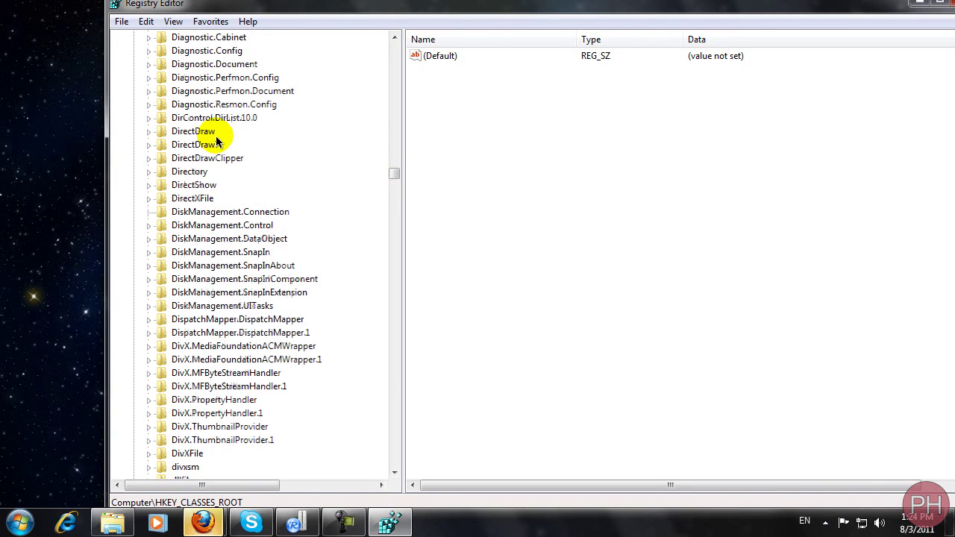
pyautogui.click(165, 173)
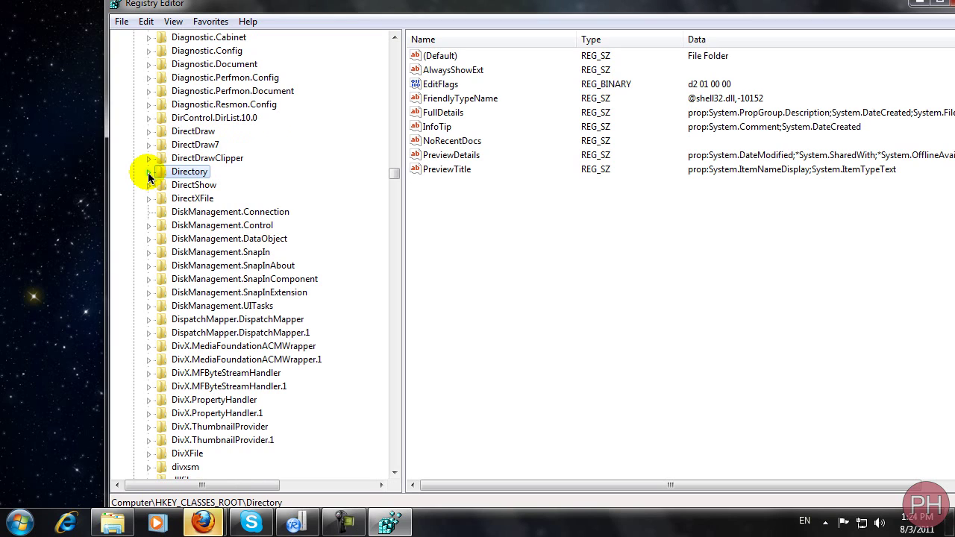
pyautogui.click(149, 174)
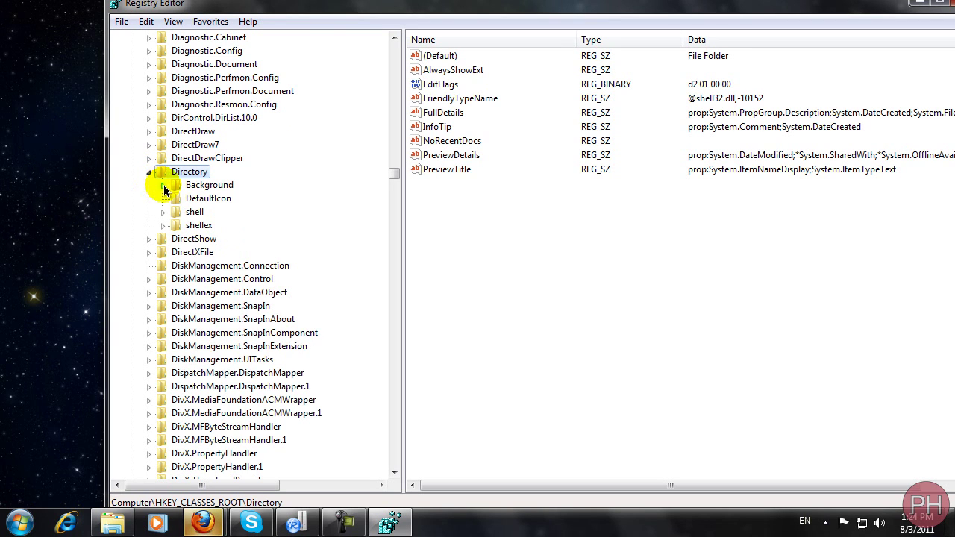
# Expand the Background key under Directory and its shell subkey
pyautogui.click(174, 186)
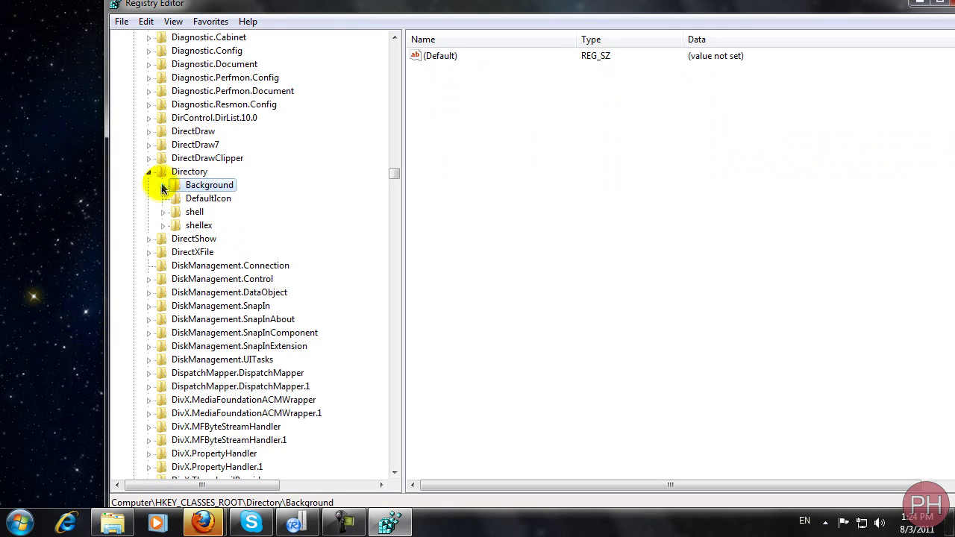
pyautogui.click(163, 186)
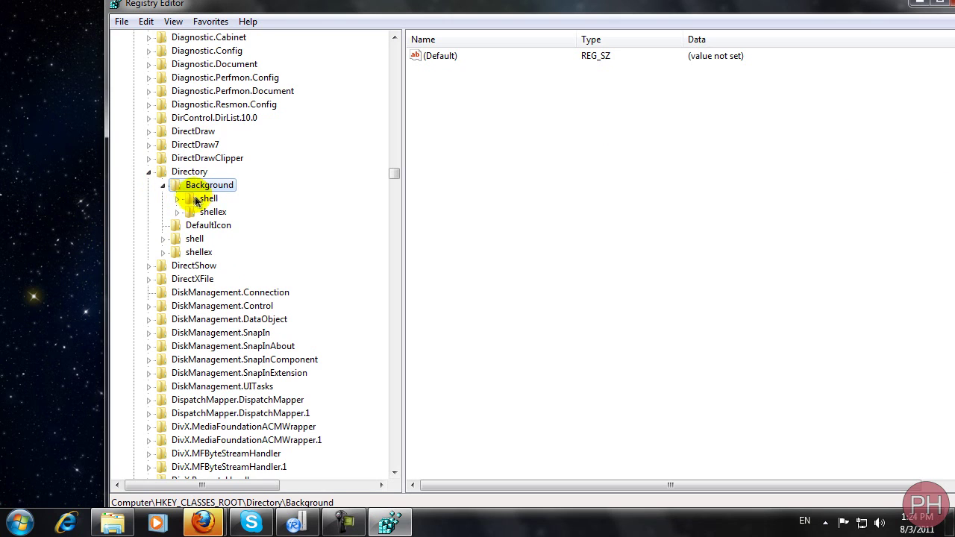
pyautogui.click(179, 199)
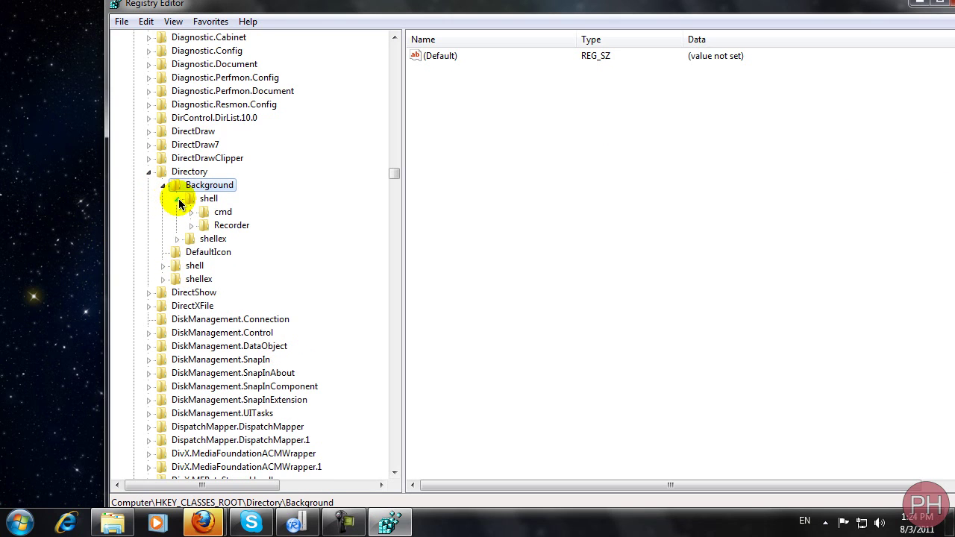
# Compare the Recorder key under Directory\Background\shell with the entries in the desktop's context menu
pyautogui.click(224, 226)
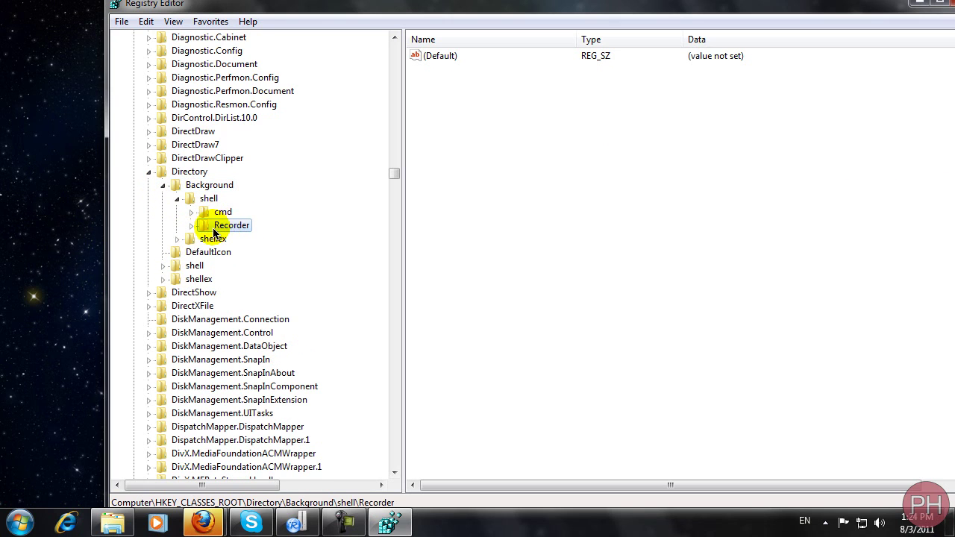
pyautogui.rightClick(86, 182)
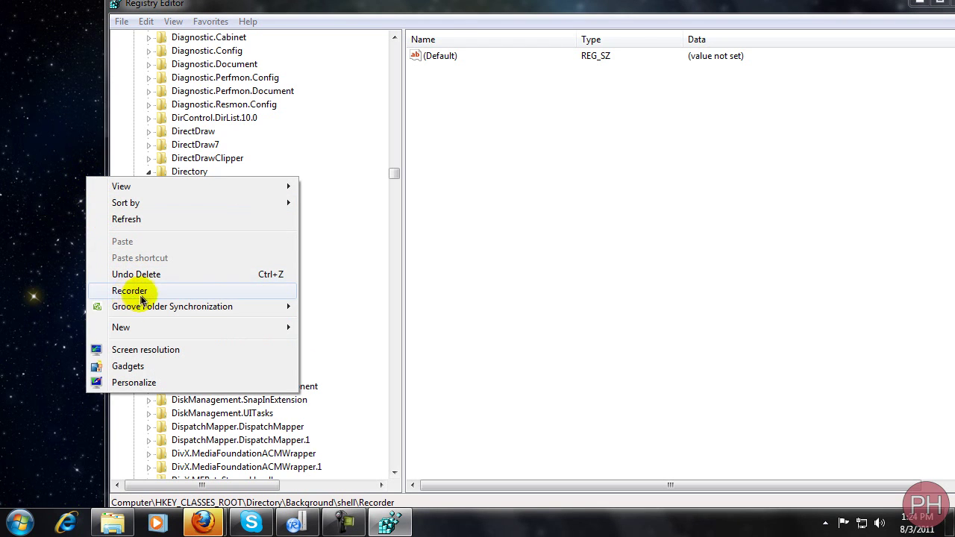
pyautogui.click(195, 145)
pyautogui.click(163, 174)
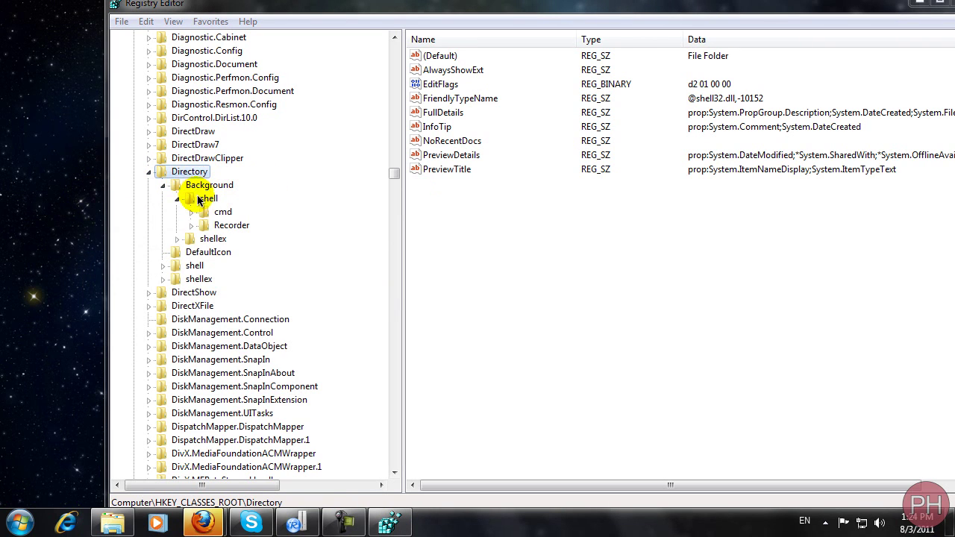
pyautogui.click(205, 198)
pyautogui.rightClick(59, 143)
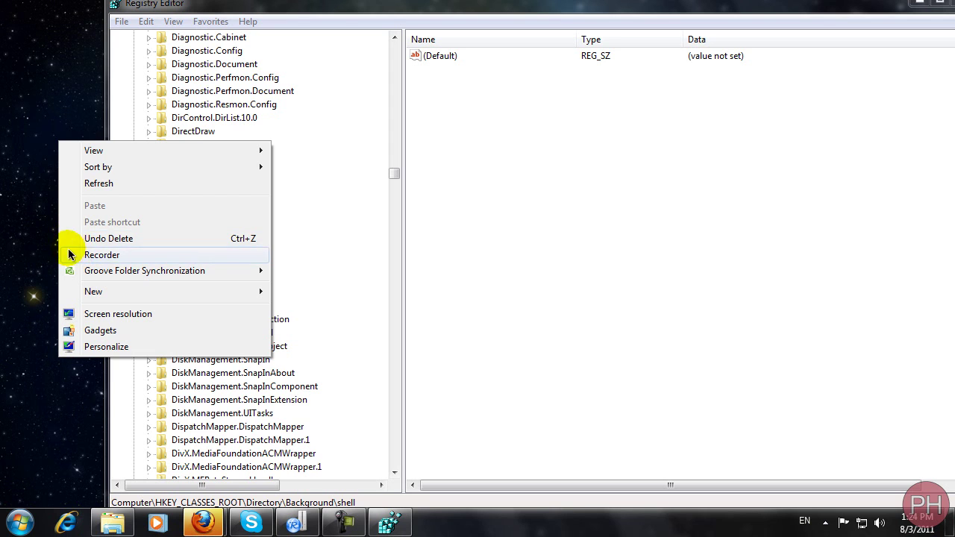
pyautogui.click(32, 200)
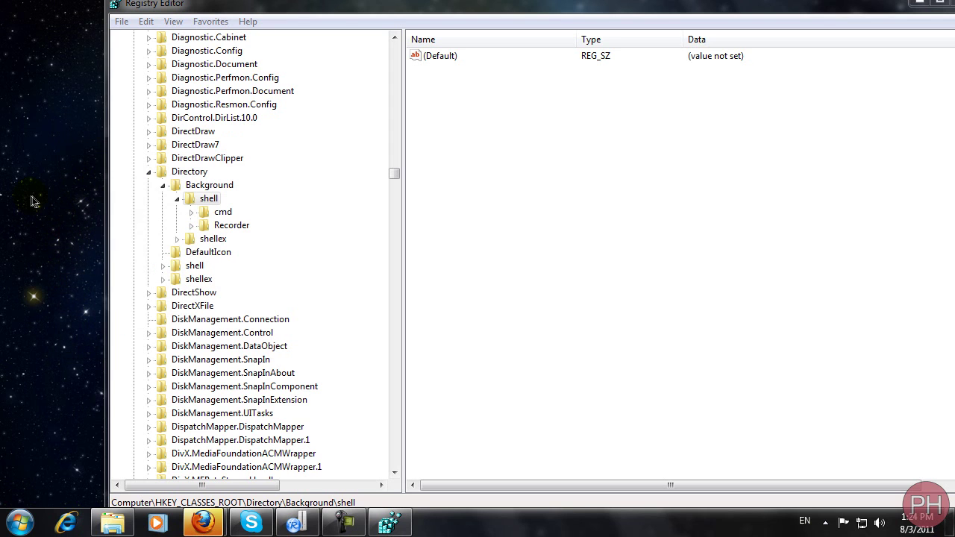
pyautogui.click(149, 203)
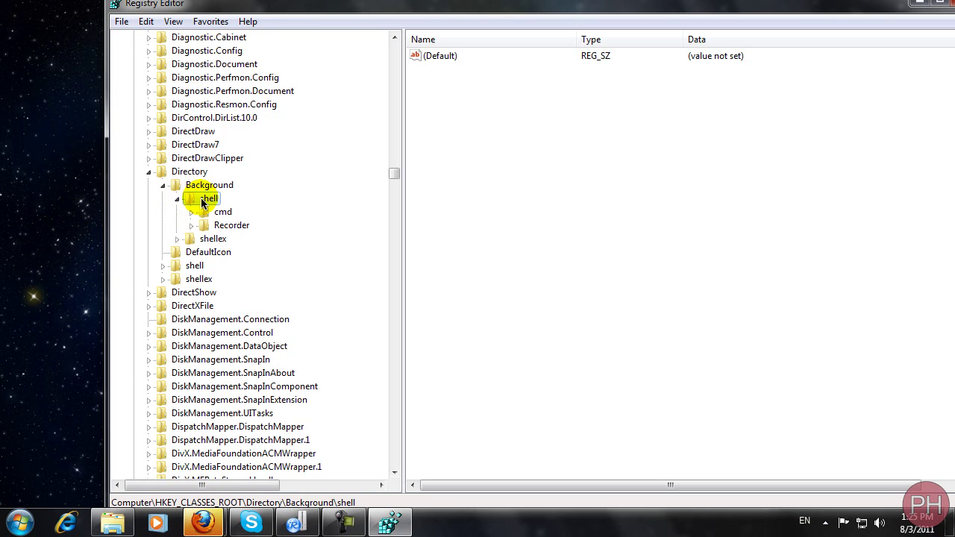
# Create a new key named Video Converter under Directory\Background\shell
pyautogui.rightClick(200, 198)
pyautogui.click(184, 197)
pyautogui.rightClick(201, 198)
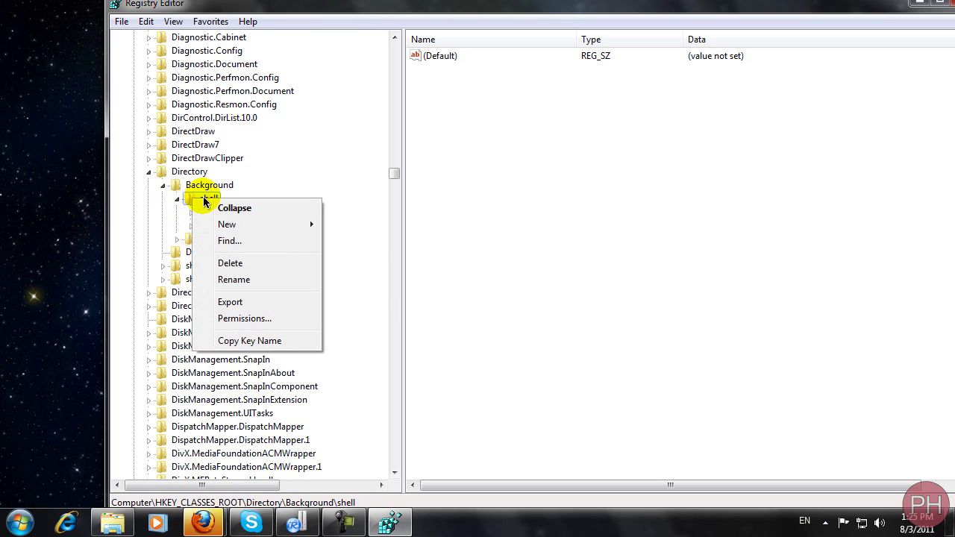
pyautogui.moveTo(224, 224)
pyautogui.click(343, 222)
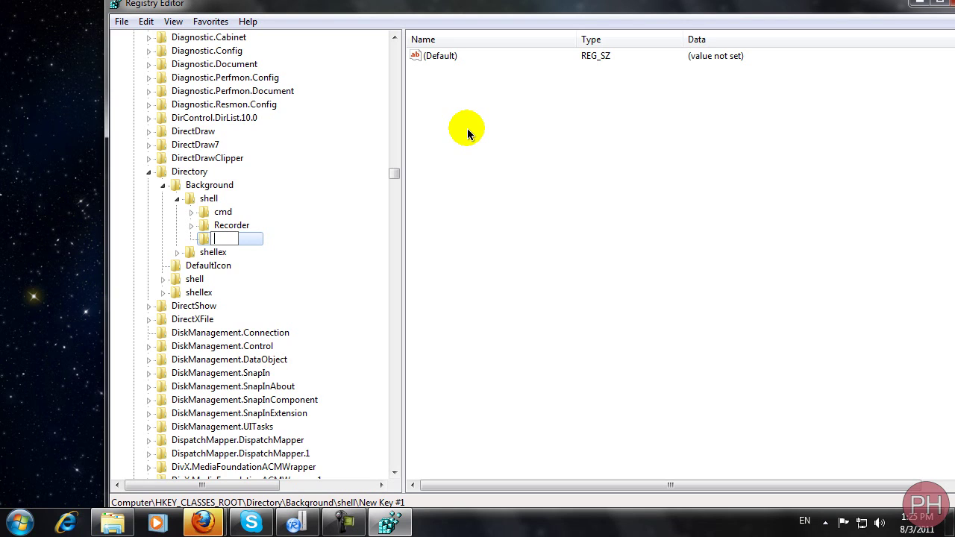
pyautogui.write('Video Converter')
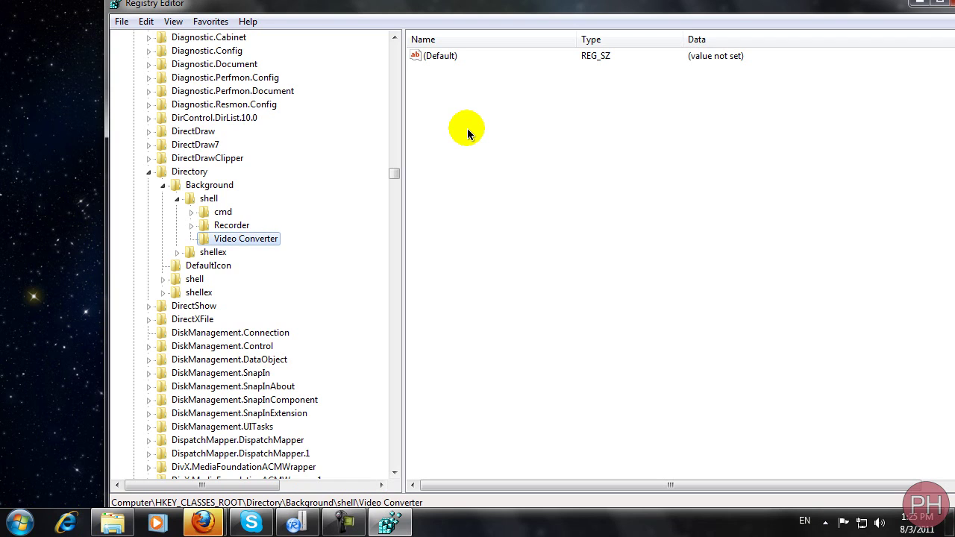
# Create a subkey named command under Video Converter and open its (Default) value for editing
pyautogui.rightClick(236, 243)
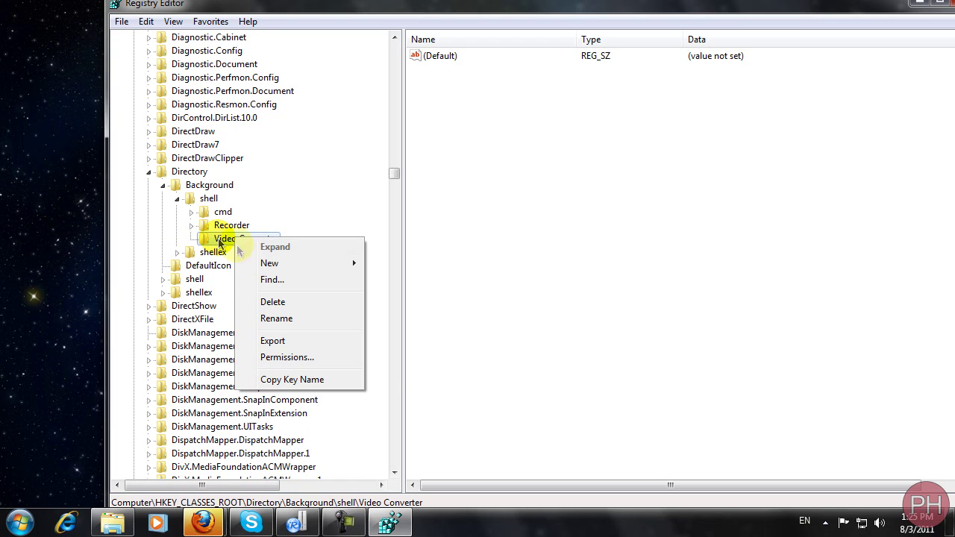
pyautogui.moveTo(264, 263)
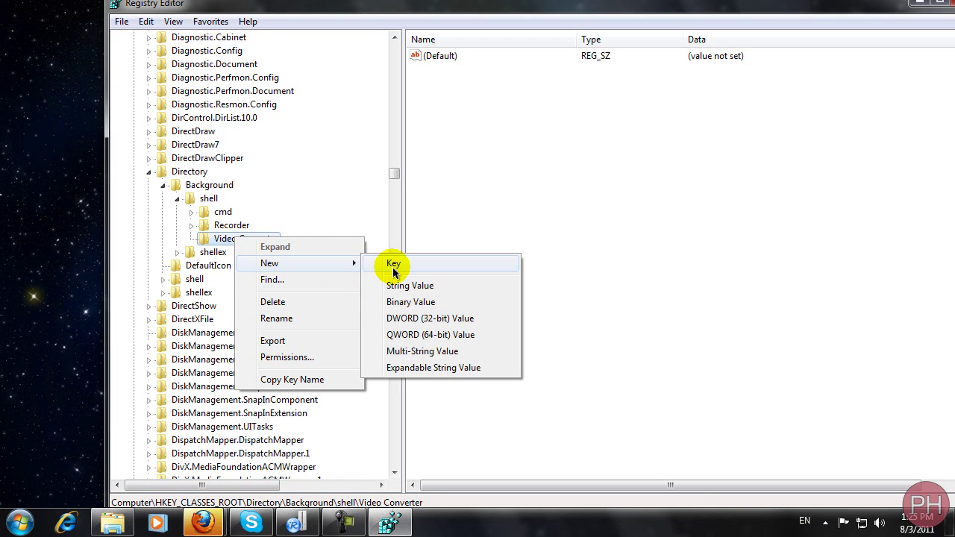
pyautogui.click(394, 264)
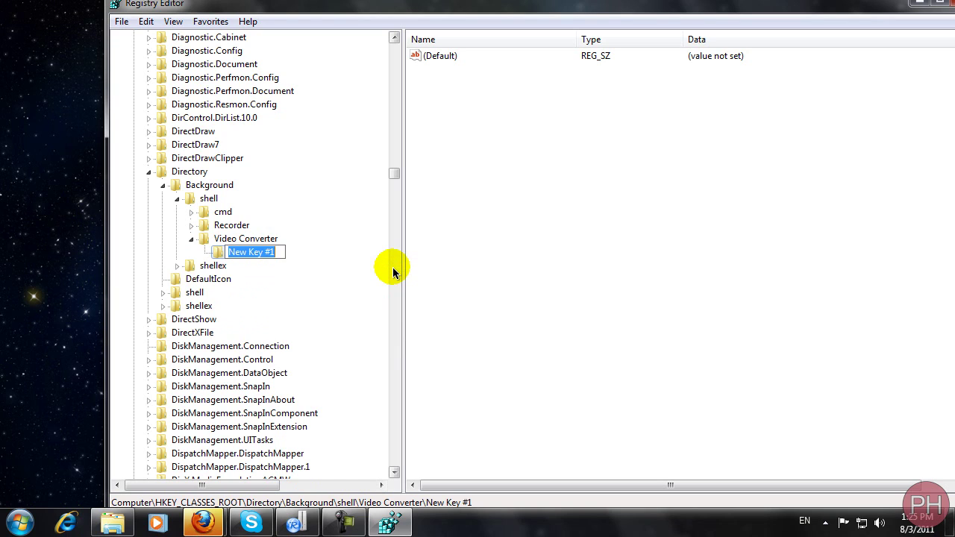
pyautogui.write('command')
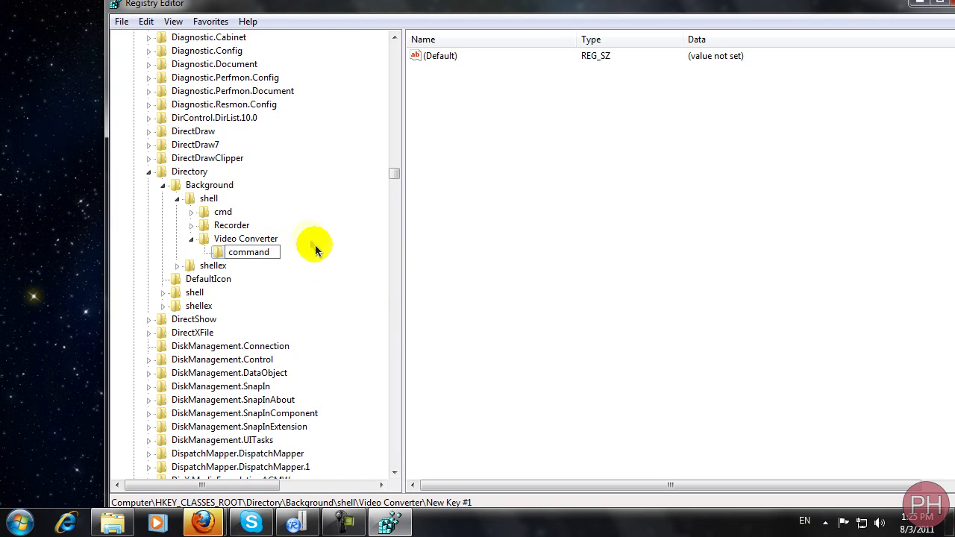
pyautogui.click(455, 231)
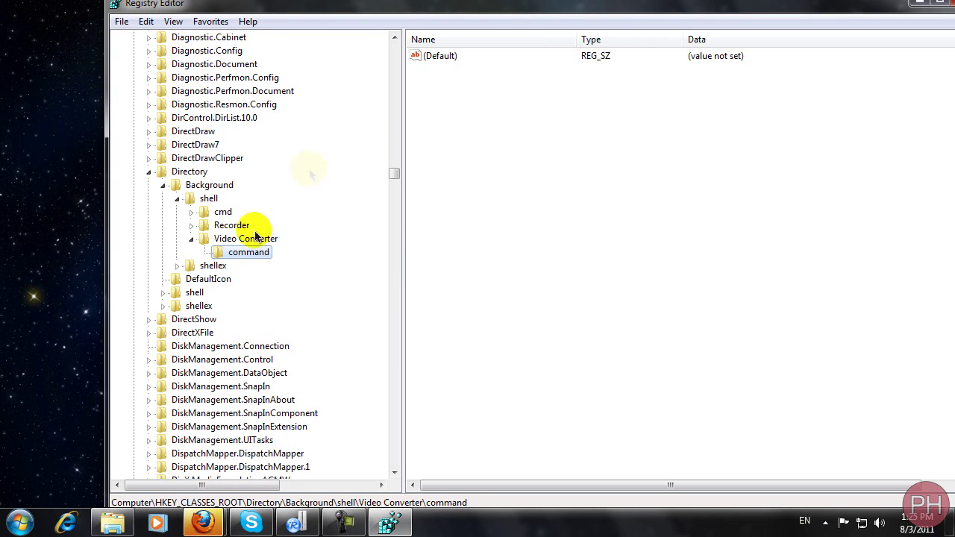
pyautogui.click(445, 56)
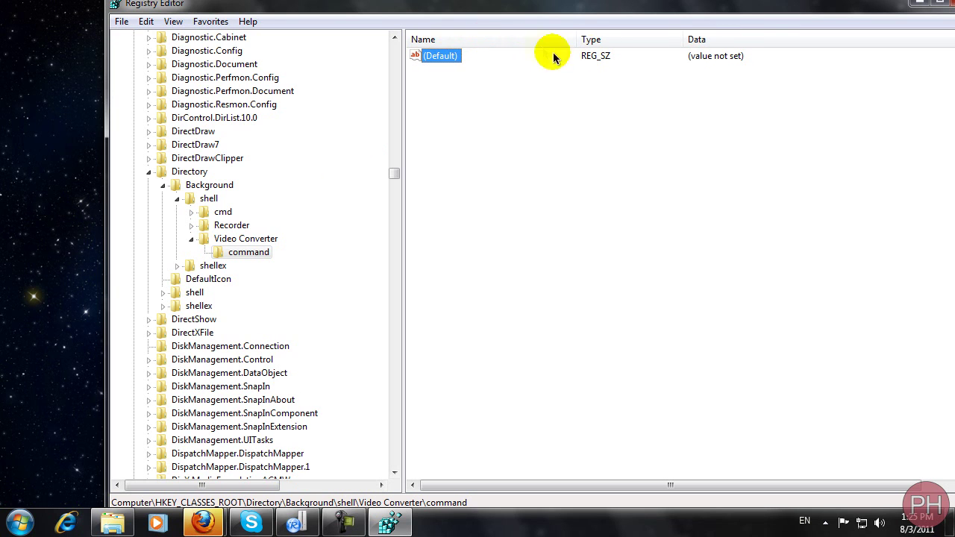
pyautogui.doubleClick(440, 56)
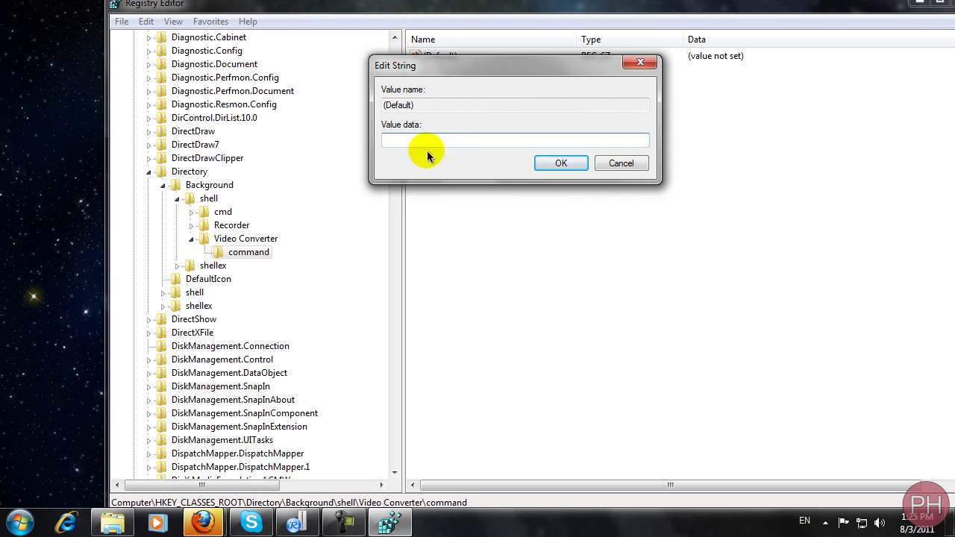
# Browse to C:\Program Files\AVS4YOU\AVSVideoConverter in Windows Explorer, select AVSVideoConverter.exe, and move the folder window clear of the Edit String dialog
pyautogui.click(17, 526)
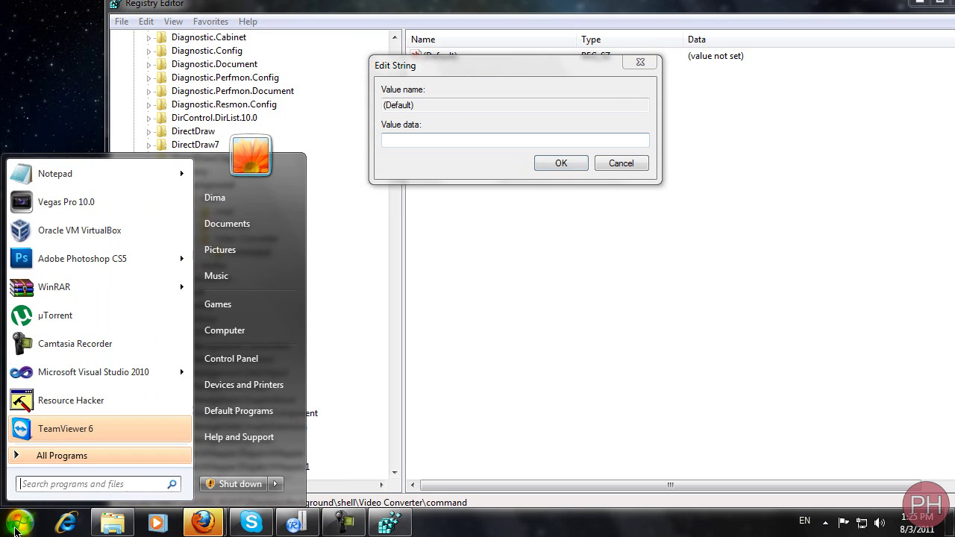
pyautogui.click(225, 331)
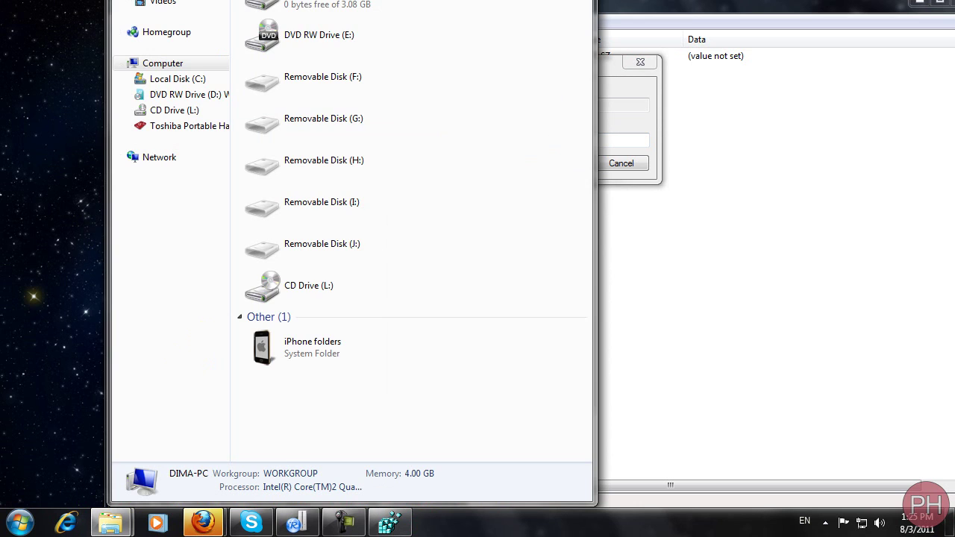
pyautogui.doubleClick(306, 73)
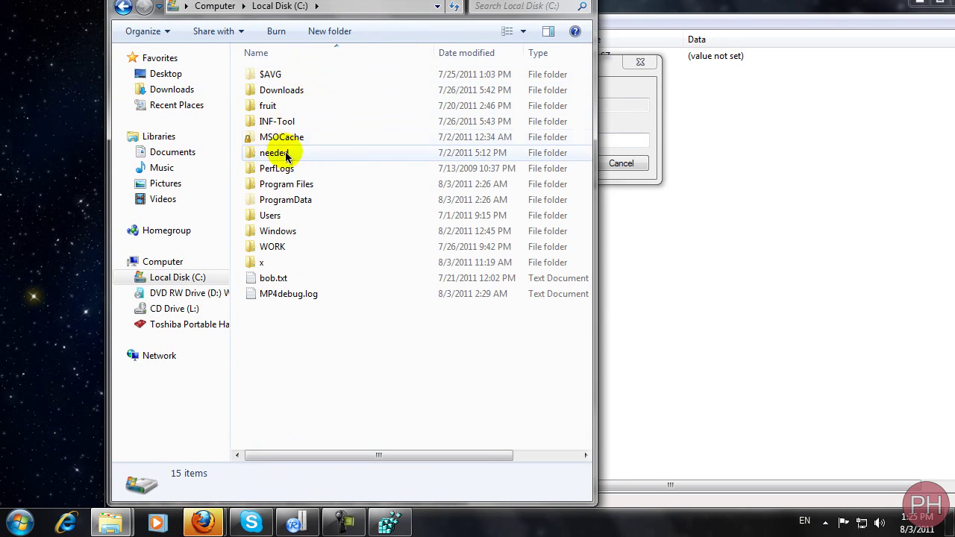
pyautogui.doubleClick(287, 184)
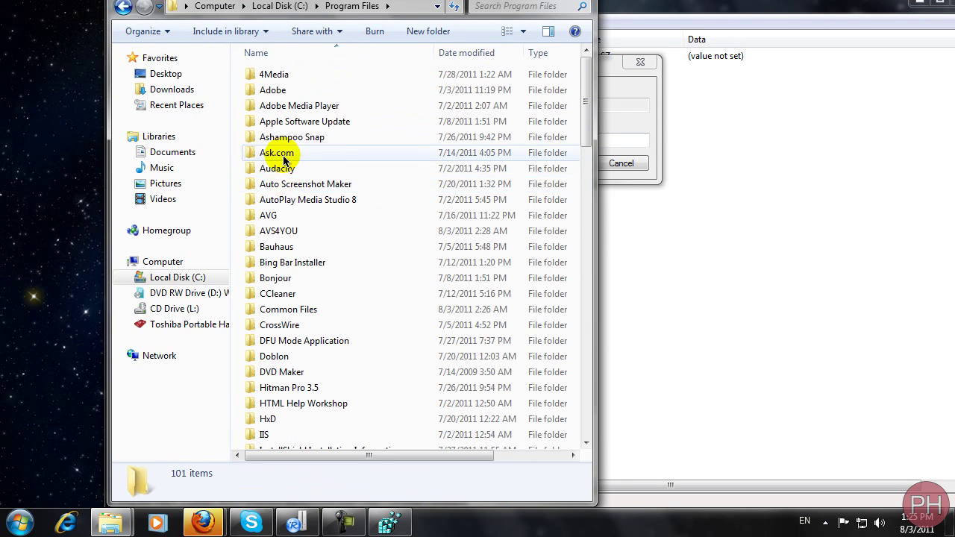
pyautogui.doubleClick(284, 233)
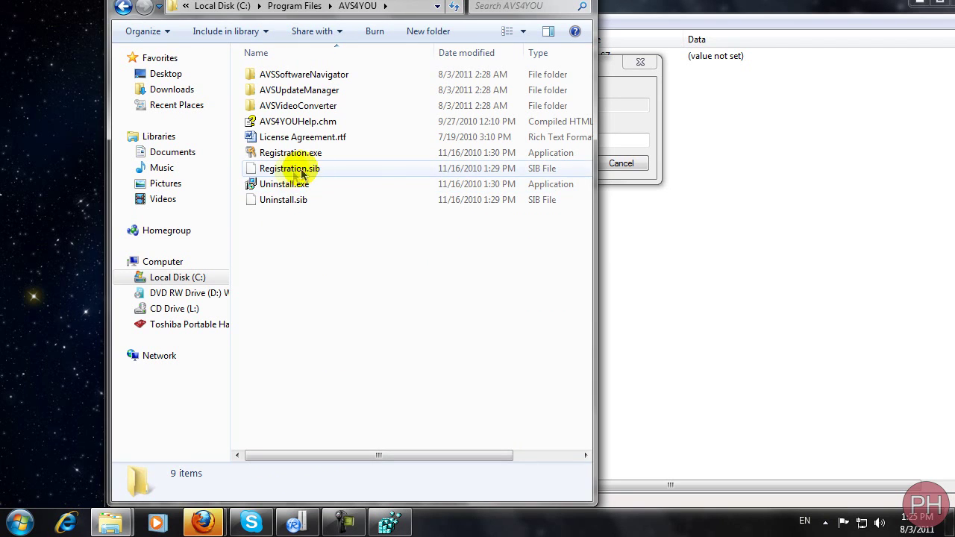
pyautogui.doubleClick(275, 106)
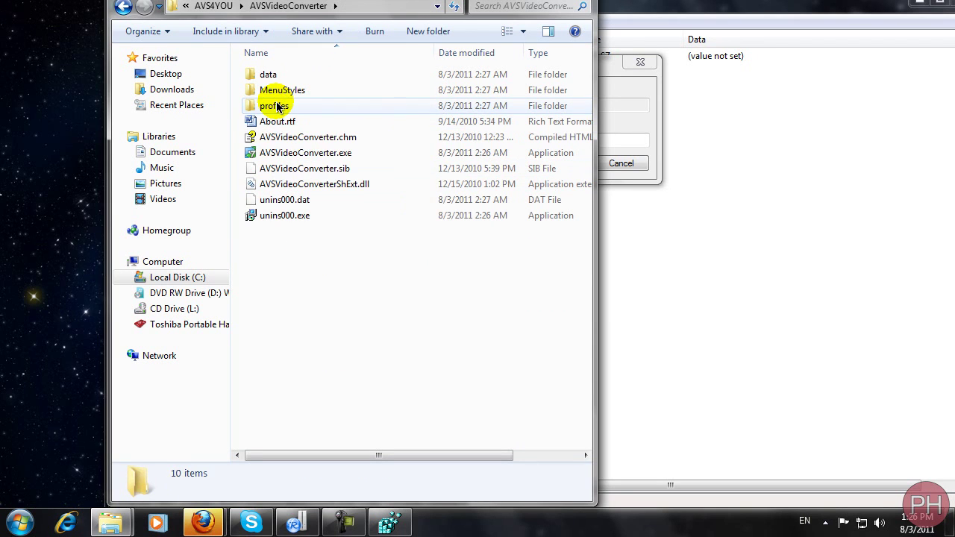
pyautogui.click(269, 153)
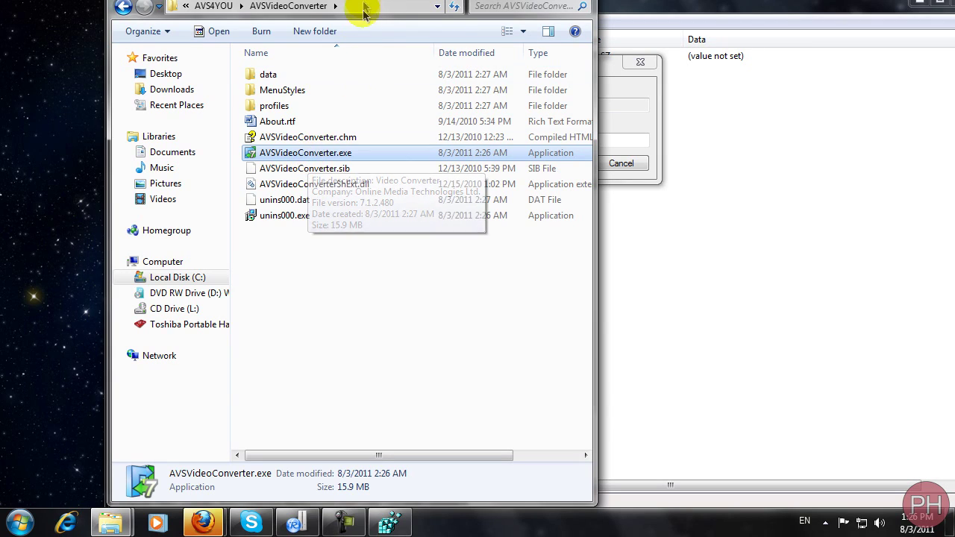
pyautogui.click(363, 7)
pyautogui.moveTo(186, 6); pyautogui.dragTo(553, 239)
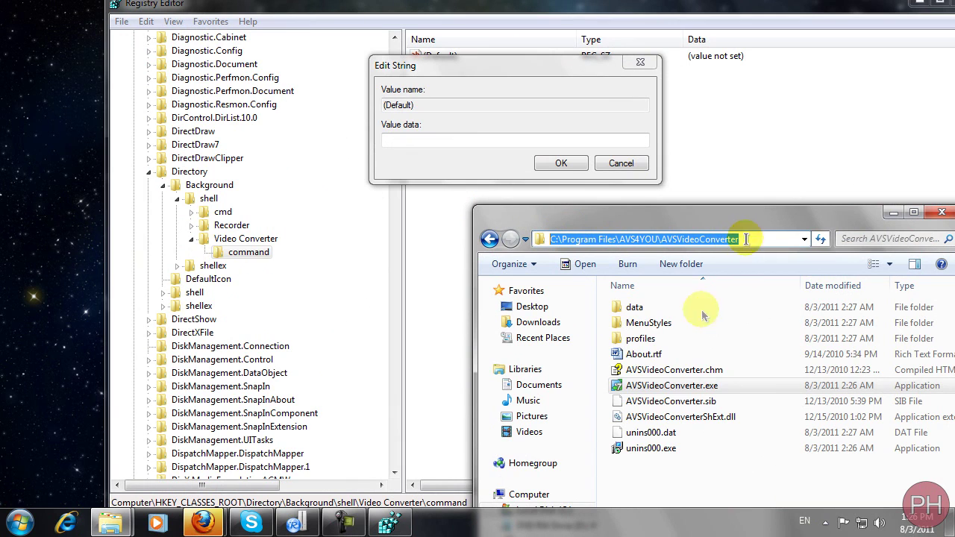
# Show the desktop icons, cancel the open (Default) value edit, and move the Registry Editor aside to expose the desktop
pyautogui.rightClick(78, 252)
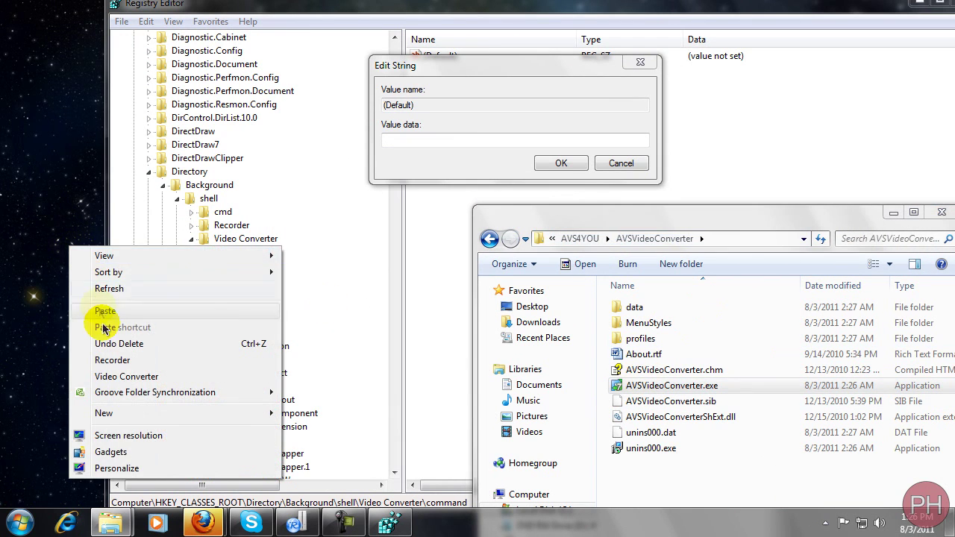
pyautogui.moveTo(171, 255)
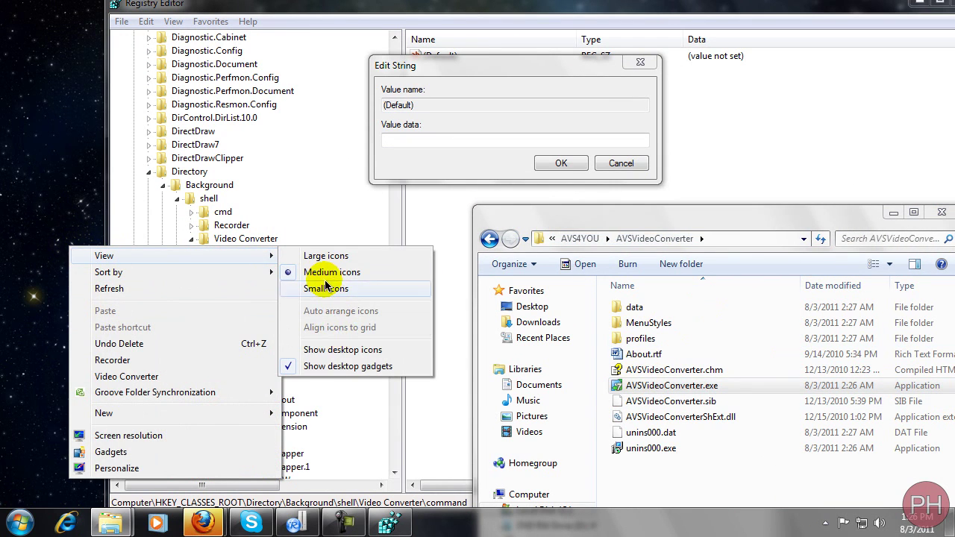
pyautogui.click(343, 349)
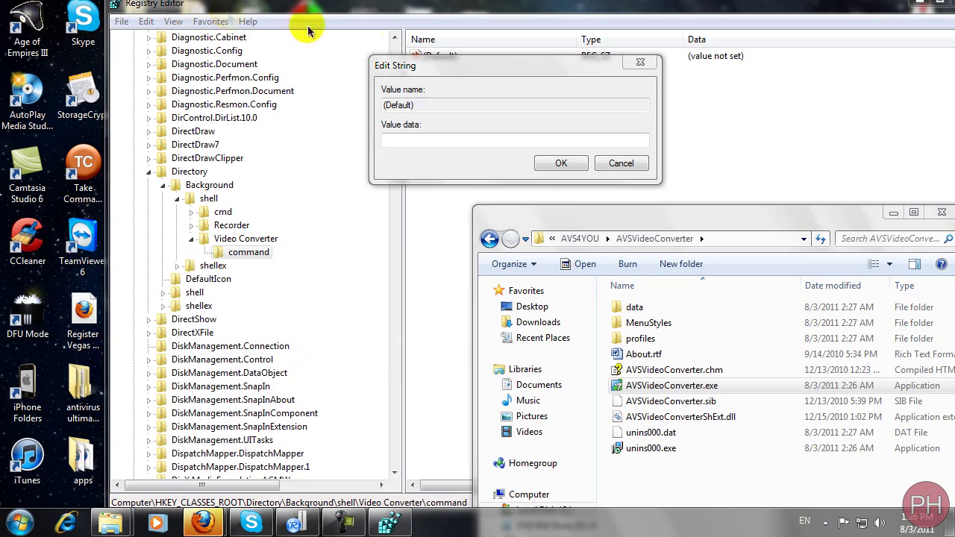
pyautogui.click(388, 43)
pyautogui.rightClick(85, 30)
pyautogui.click(158, 8)
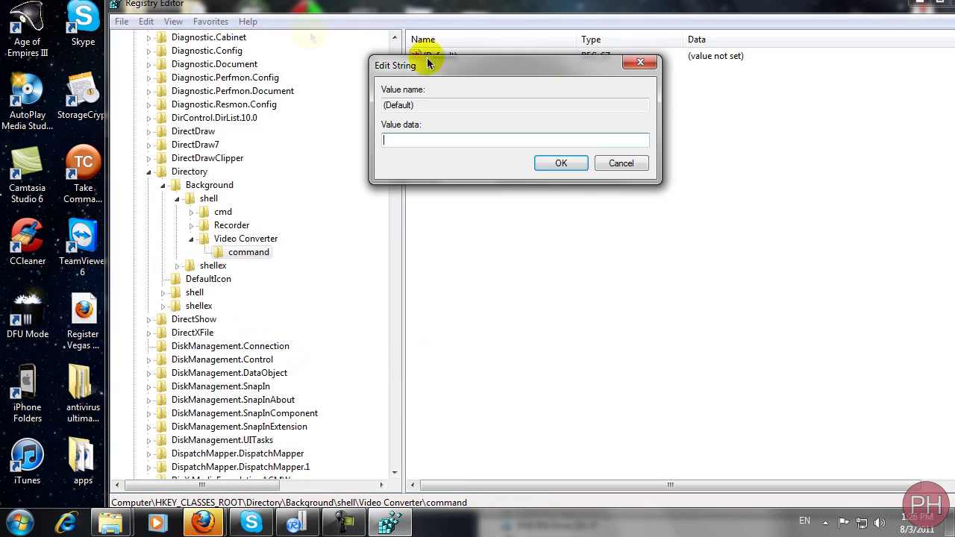
pyautogui.click(621, 163)
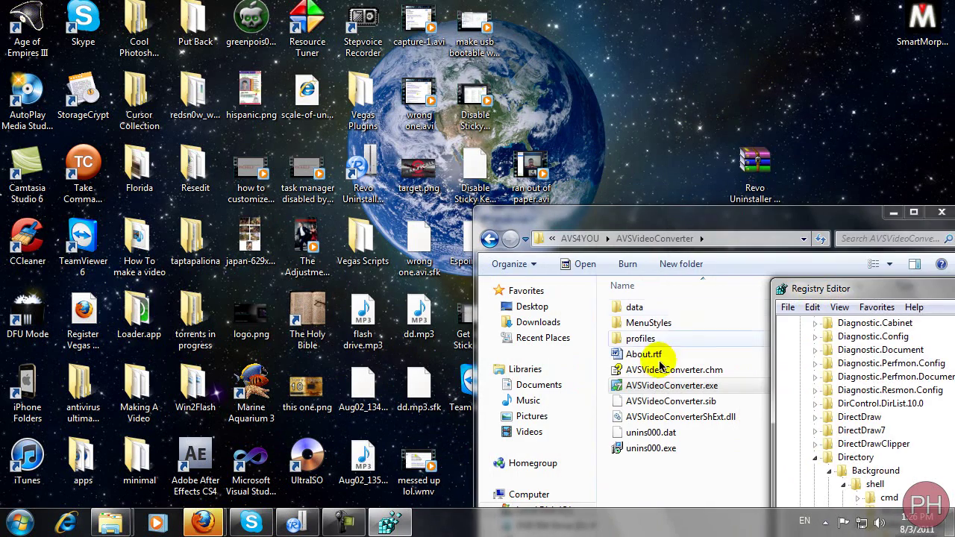
# Create a desktop shortcut to AVSVideoConverter.exe and place it in an empty area of the desktop
pyautogui.click(672, 386)
pyautogui.rightClick(676, 382)
pyautogui.moveTo(704, 197)
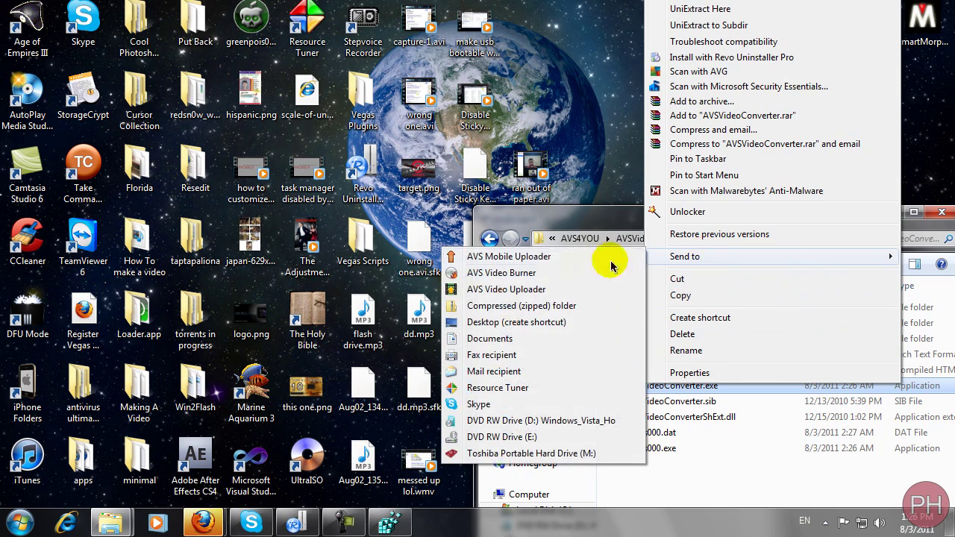
pyautogui.click(533, 326)
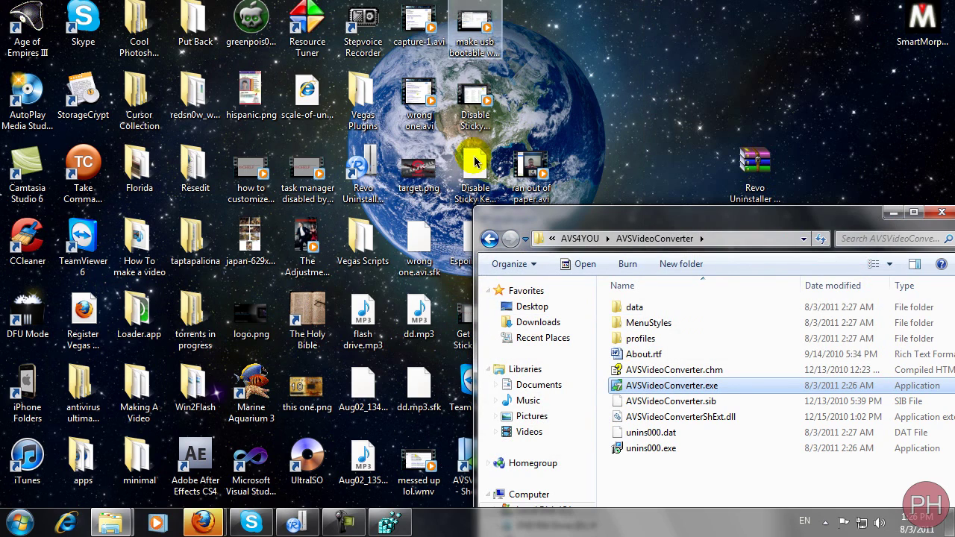
pyautogui.moveTo(522, 214); pyautogui.dragTo(725, 215)
pyautogui.moveTo(475, 457); pyautogui.dragTo(589, 93)
# Copy the target path without its quotation marks from the properties of the AVSVideoConverter.exe shortcut
pyautogui.rightClick(588, 93)
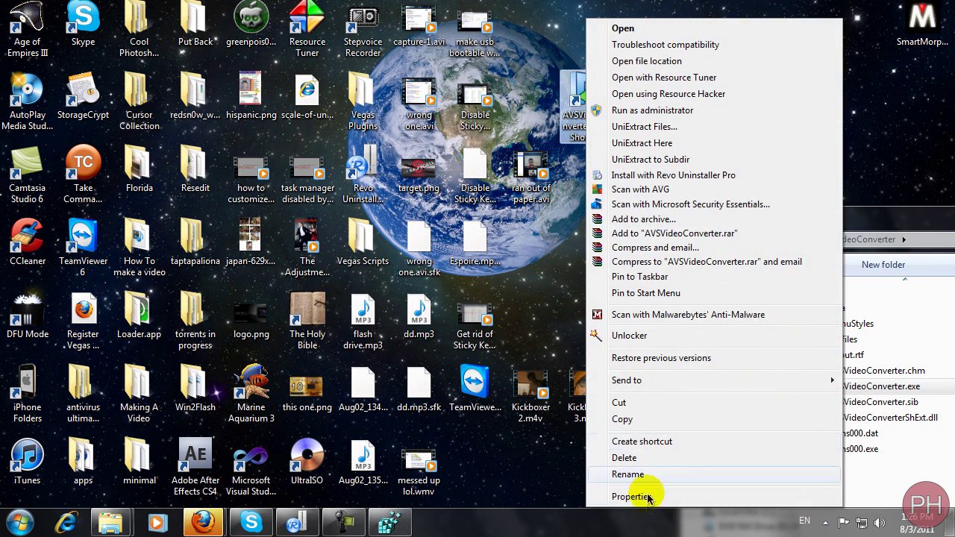
pyautogui.click(638, 495)
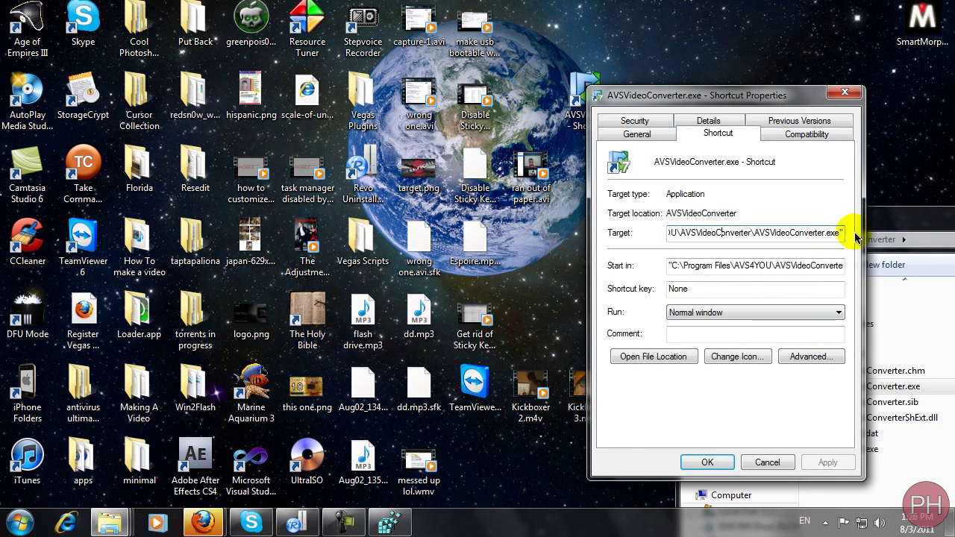
pyautogui.moveTo(834, 230); pyautogui.dragTo(669, 243)
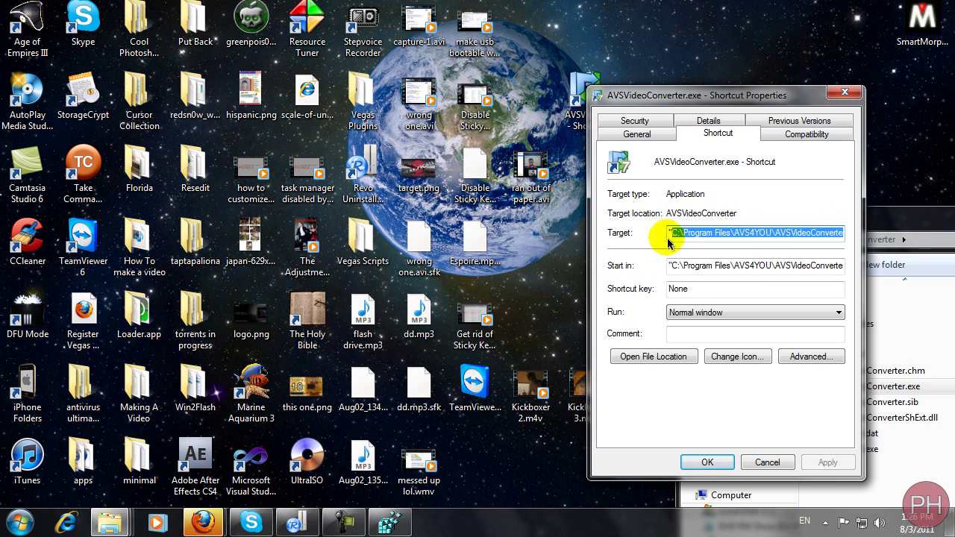
pyautogui.rightClick(679, 233)
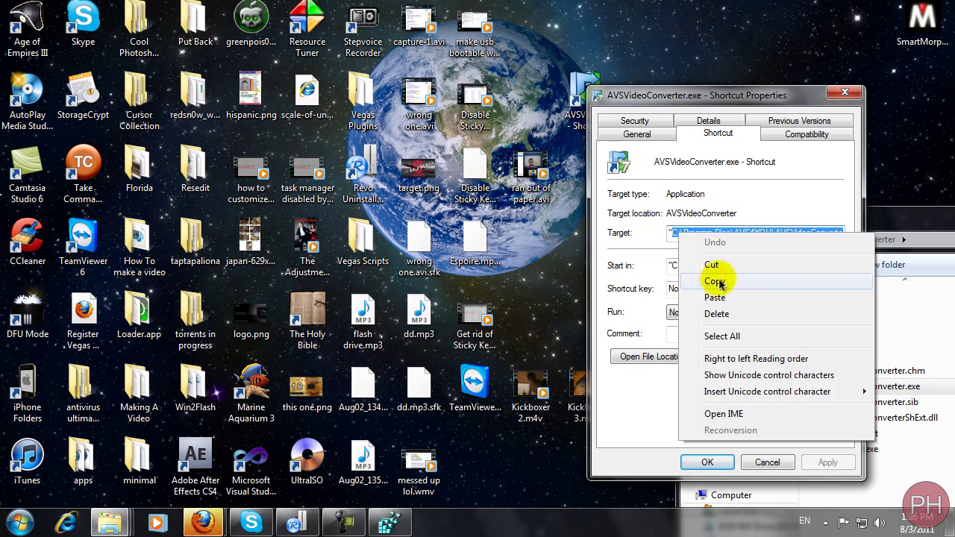
pyautogui.click(715, 282)
# Set the (Default) value of Video Converter's command key to C:\Program Files\AVS4YOU\AVSVideoConverter\AVSVideoConverter.exe, then close the Registry Editor
pyautogui.click(389, 525)
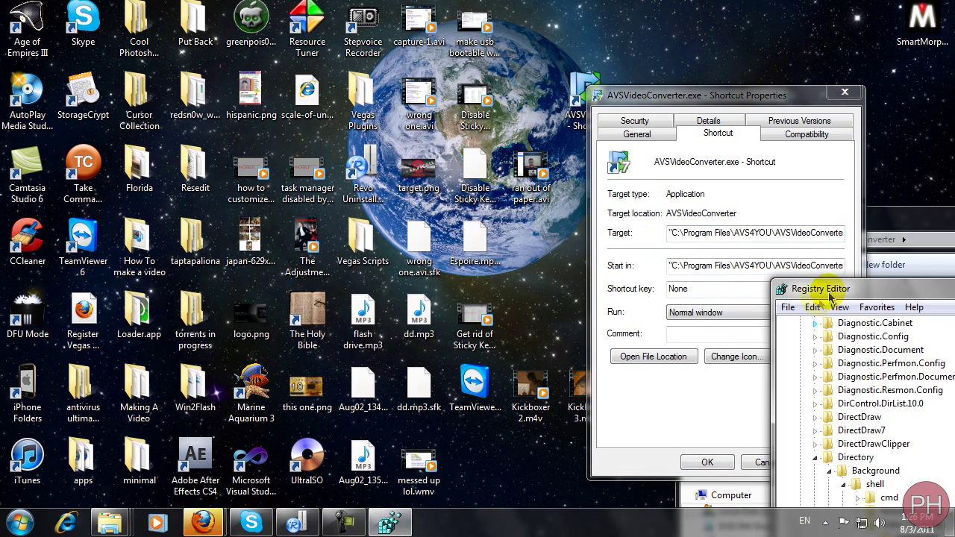
pyautogui.moveTo(813, 303); pyautogui.dragTo(53, 66)
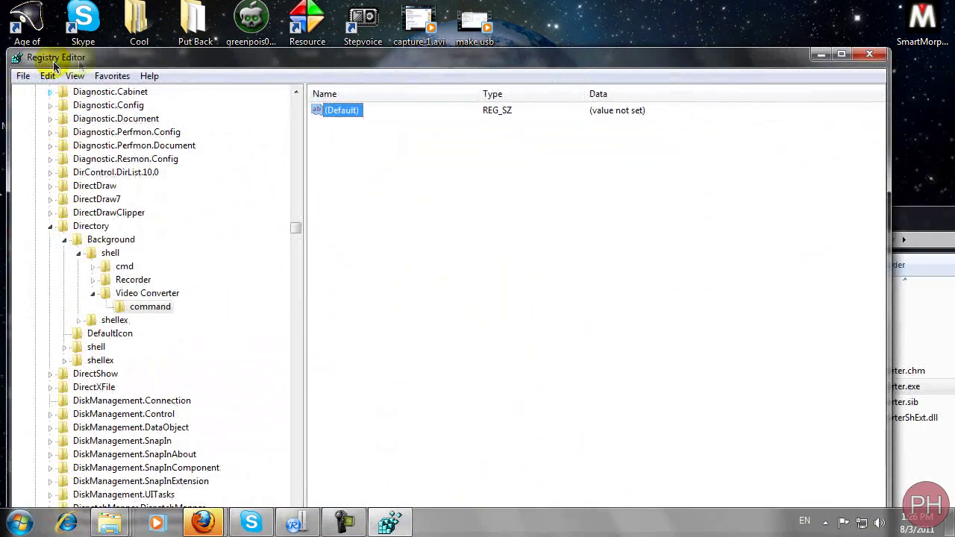
pyautogui.doubleClick(347, 111)
pyautogui.moveTo(293, 132); pyautogui.dragTo(593, 117)
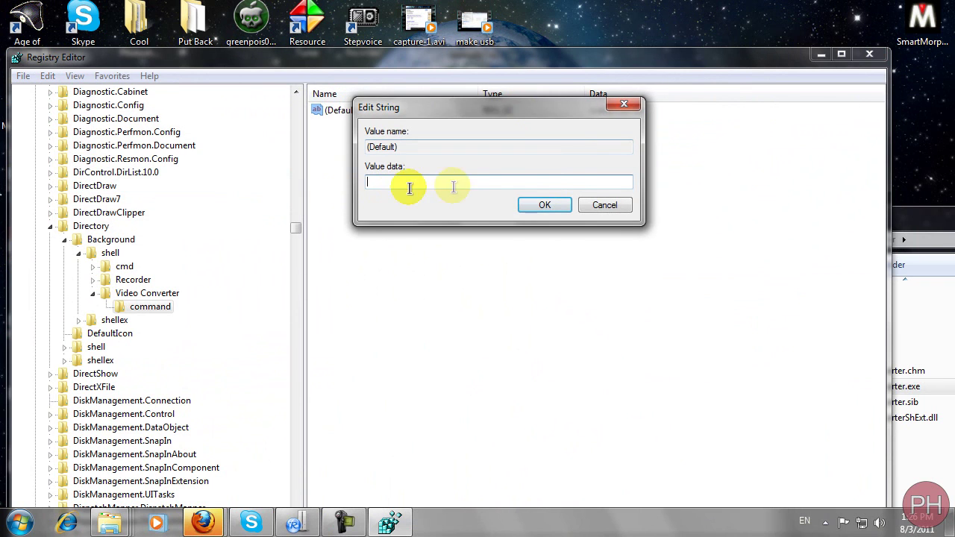
pyautogui.hotkey('ctrl', 'v')
pyautogui.moveTo(366, 182); pyautogui.dragTo(649, 182)
pyautogui.click(34, 520)
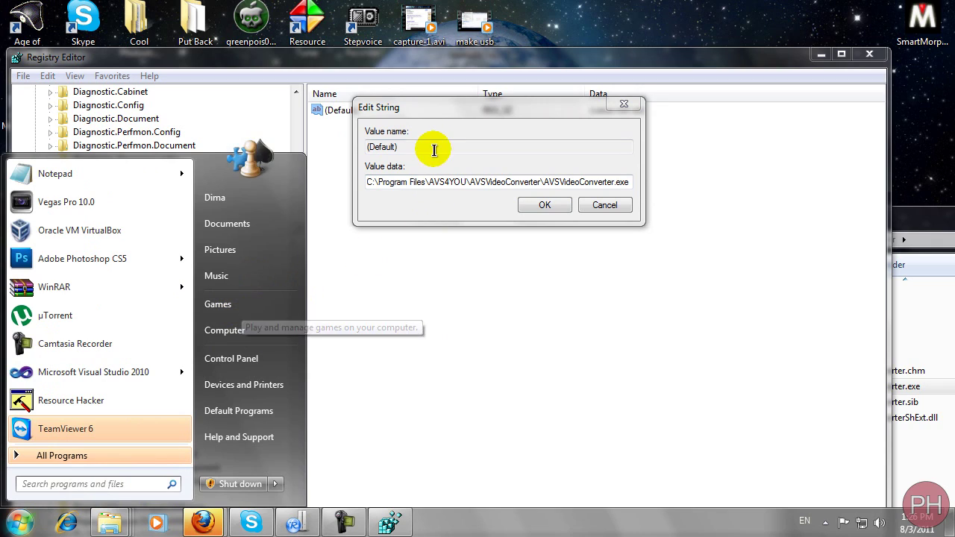
pyautogui.click(523, 204)
pyautogui.click(543, 205)
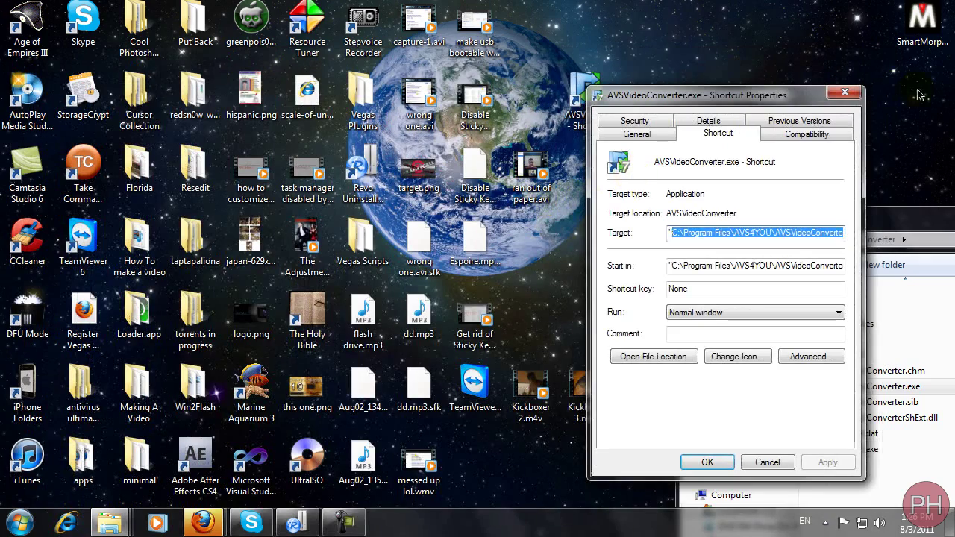
# Close the shortcut's properties and hide the desktop icons
pyautogui.click(846, 93)
pyautogui.rightClick(665, 96)
pyautogui.moveTo(780, 102)
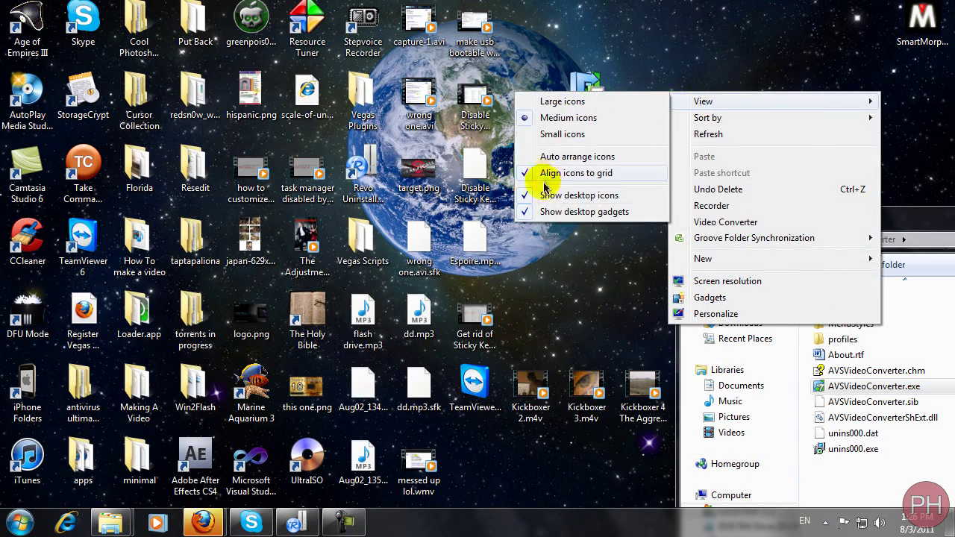
pyautogui.click(543, 195)
# Test the new Video Converter entry by launching it from the desktop's context menu
pyautogui.rightClick(479, 182)
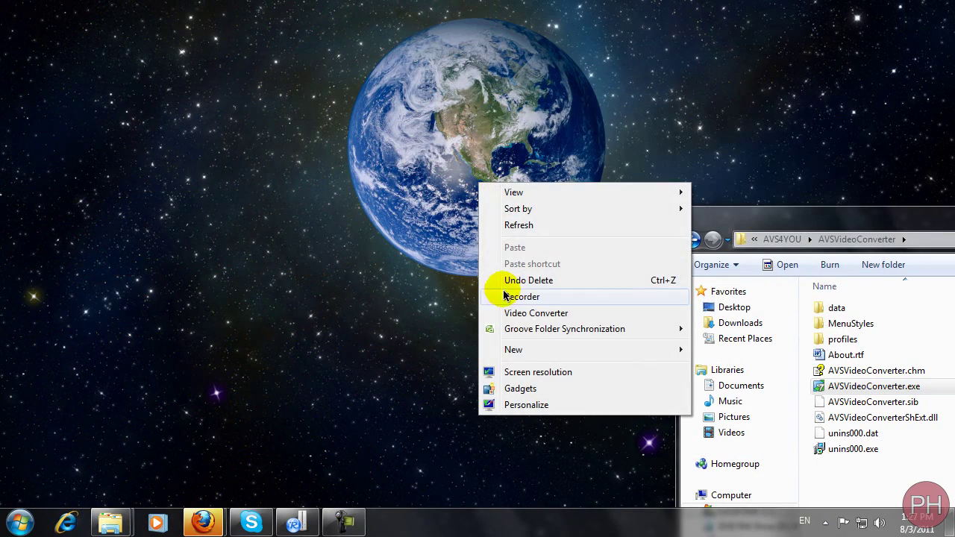
pyautogui.click(548, 314)
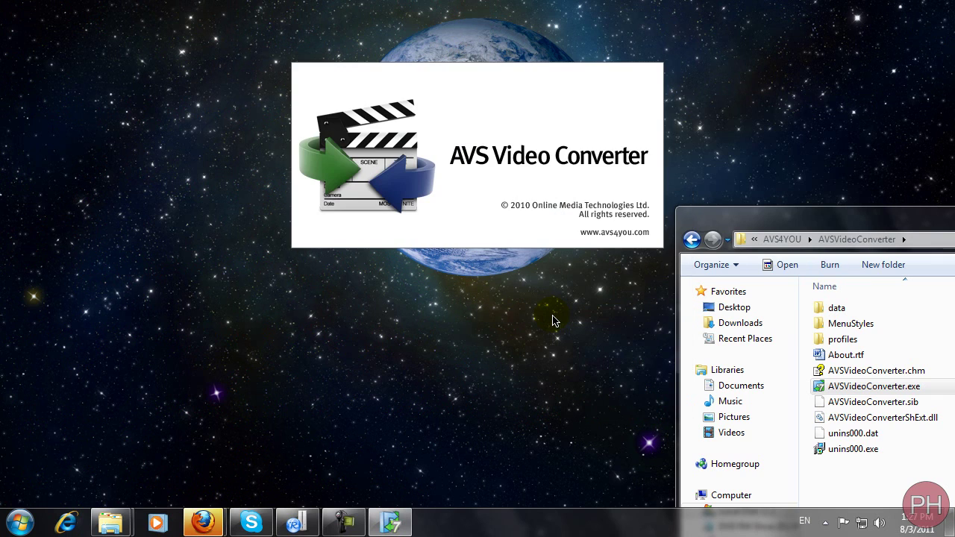